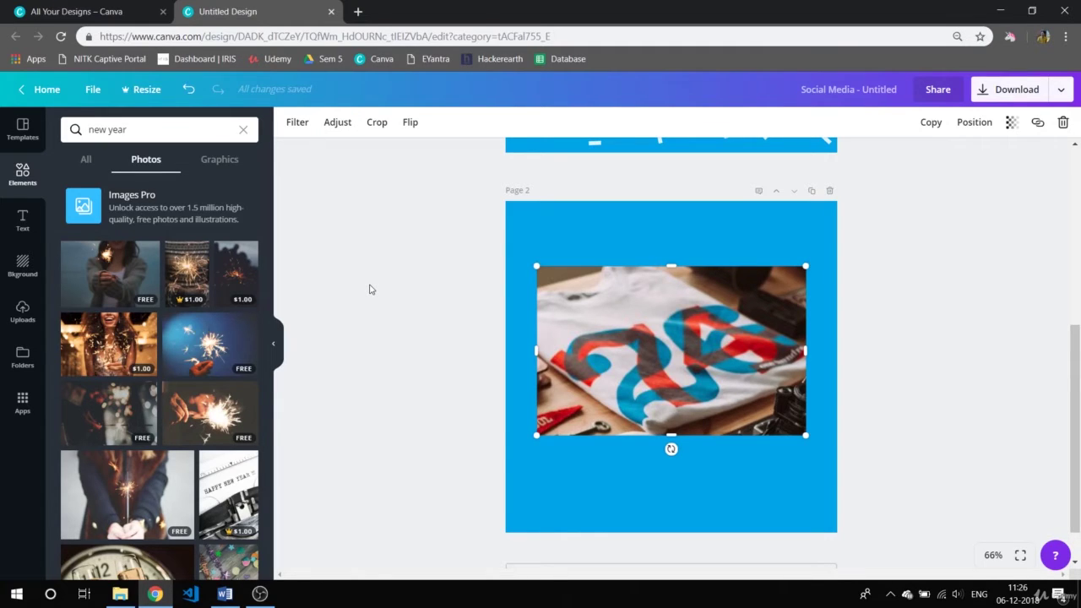
Try the Solar, Nordic, Greyscale, Street and Festive filters on the page 2 photo and restore the filter to None
{"action": "left_click", "coordinate": [369, 290]}
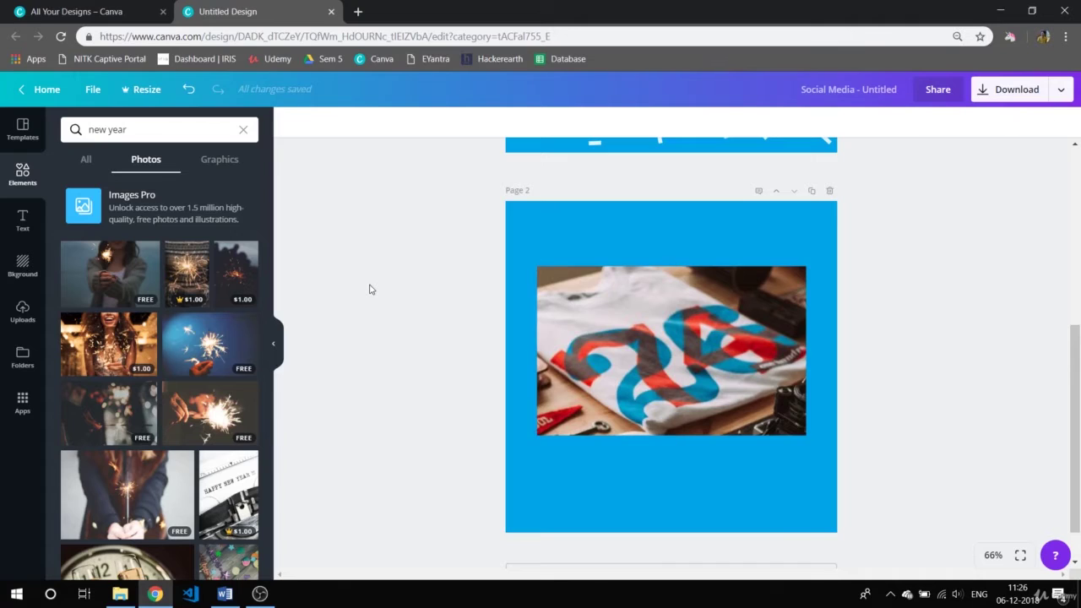
{"action": "left_click", "coordinate": [612, 321]}
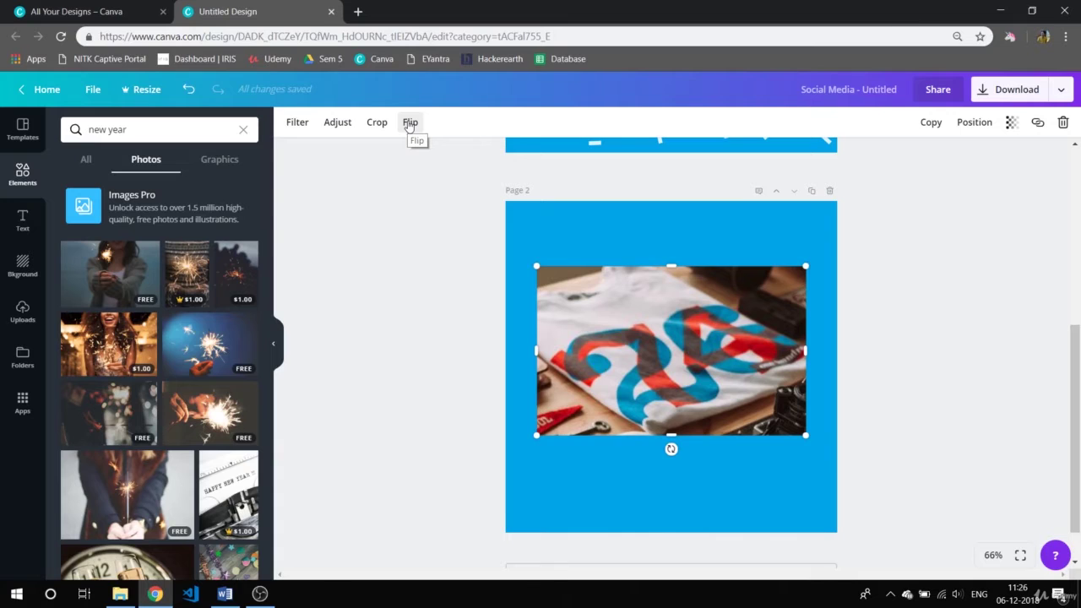
{"action": "left_click", "coordinate": [297, 123]}
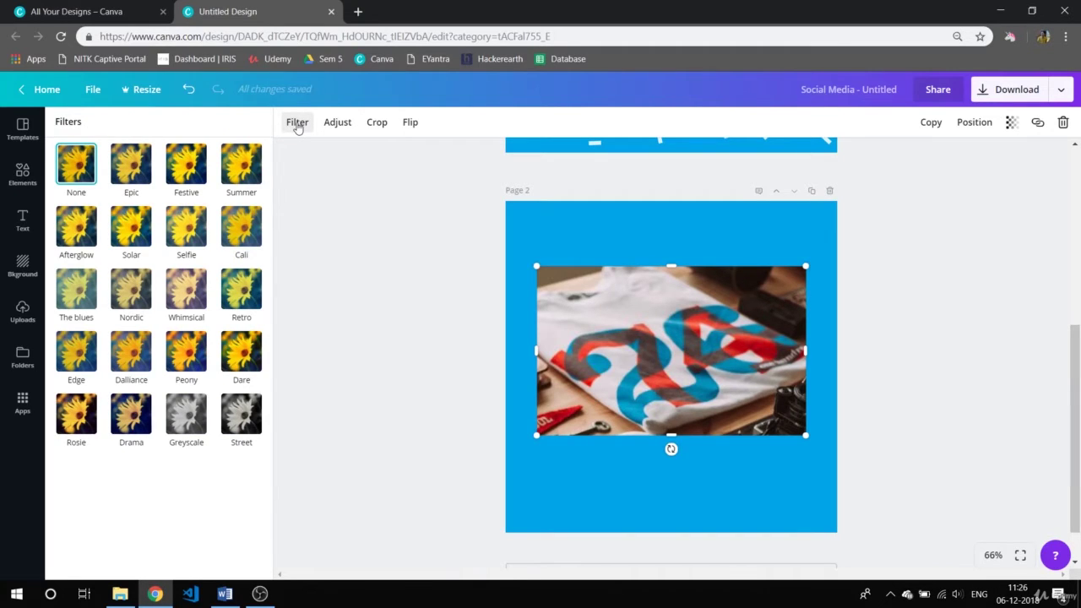
{"action": "left_click", "coordinate": [131, 244]}
{"action": "left_click", "coordinate": [131, 293]}
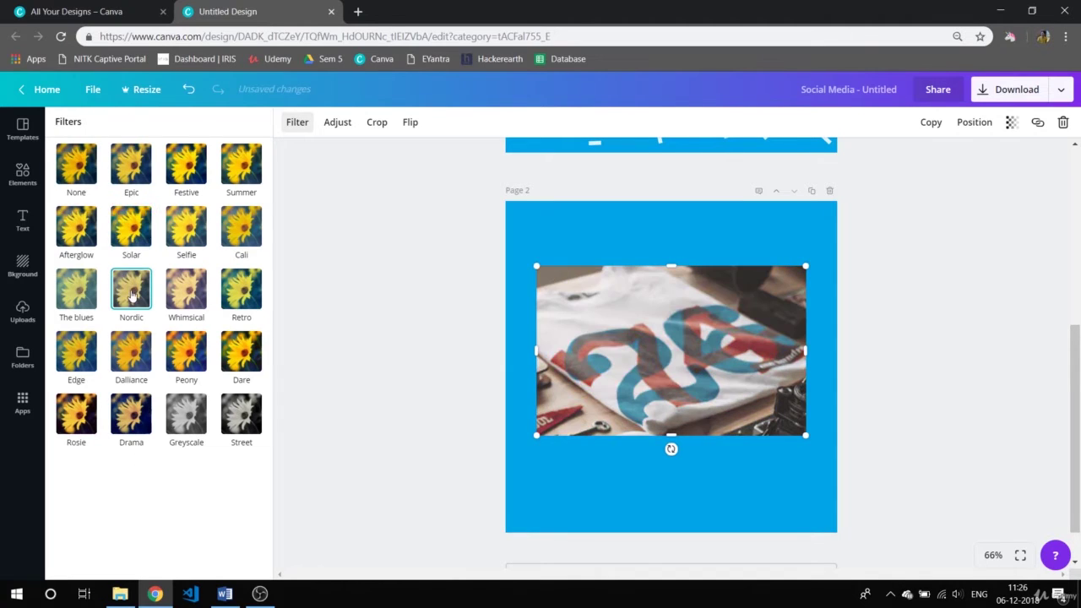
{"action": "left_click", "coordinate": [186, 420]}
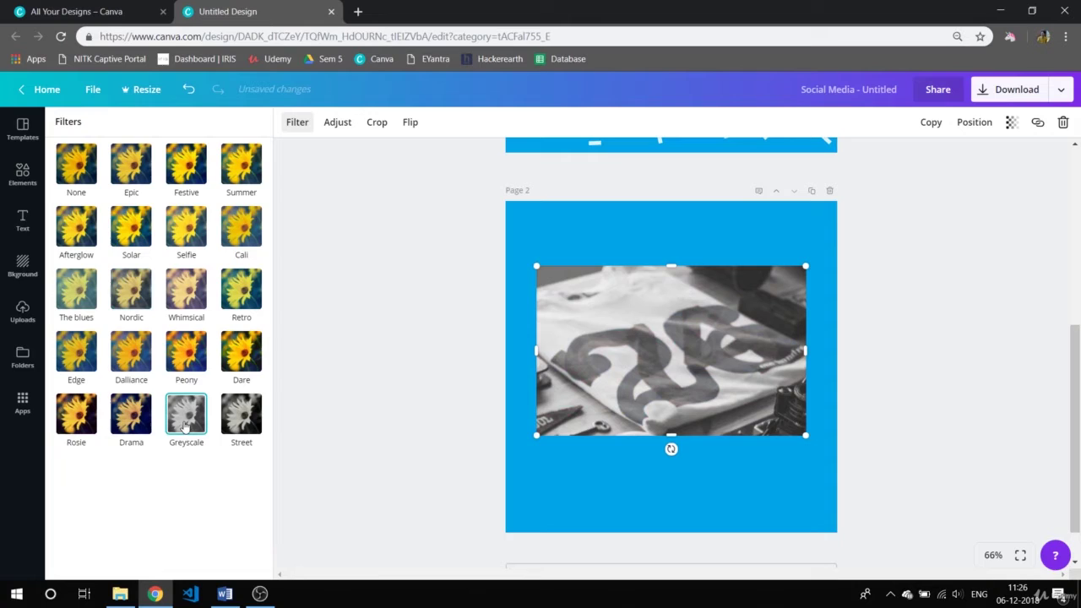
{"action": "left_click", "coordinate": [236, 426]}
{"action": "left_click", "coordinate": [193, 184]}
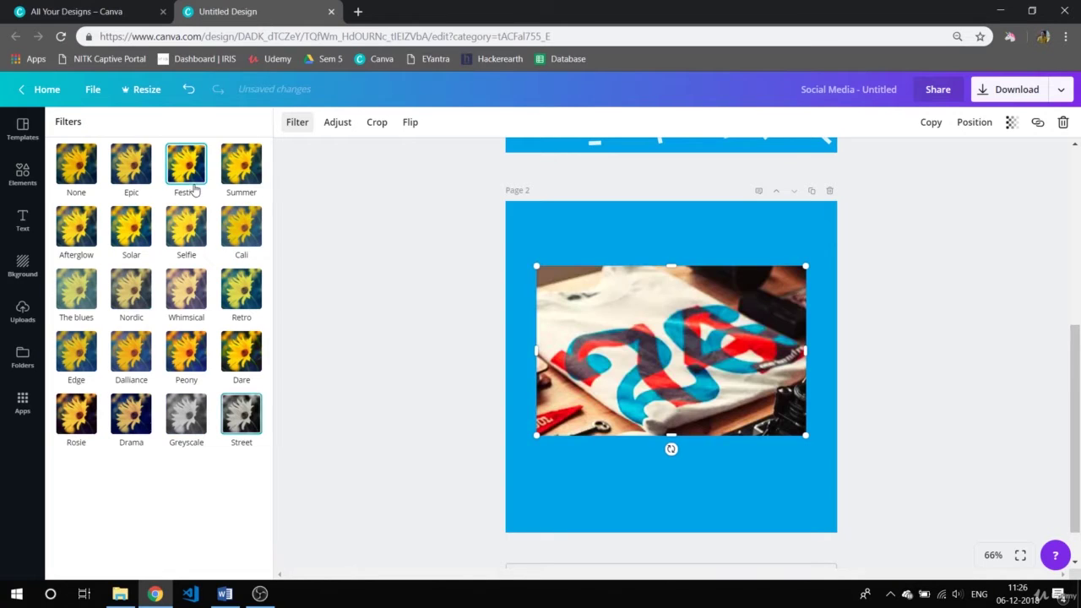
{"action": "left_click", "coordinate": [81, 173]}
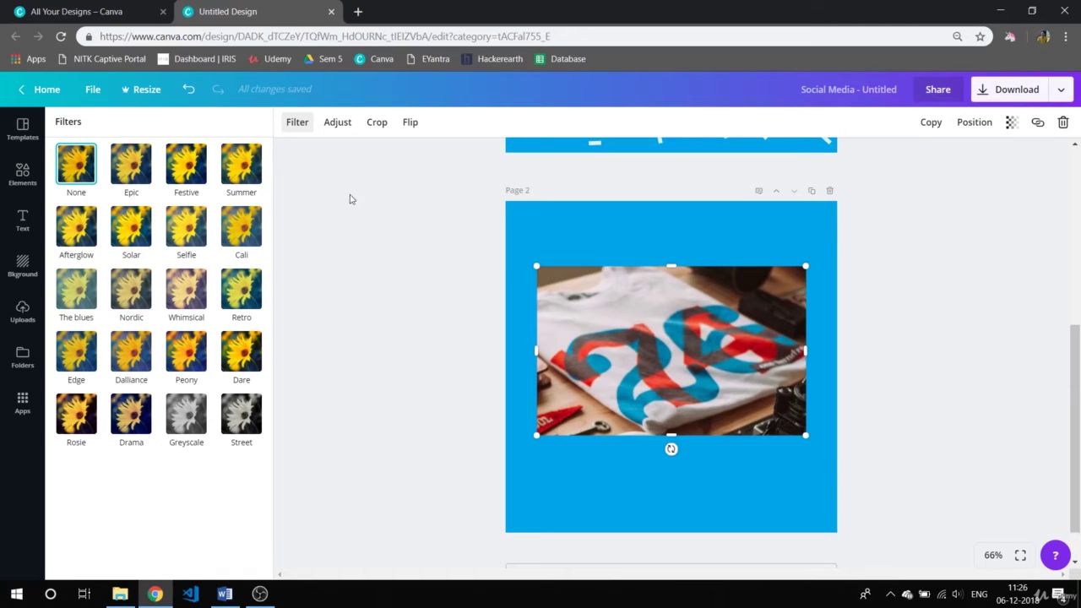
Adjust the photo's brightness to 34, contrast to -48, saturation to 100 and tint to -2
{"action": "left_click", "coordinate": [338, 122]}
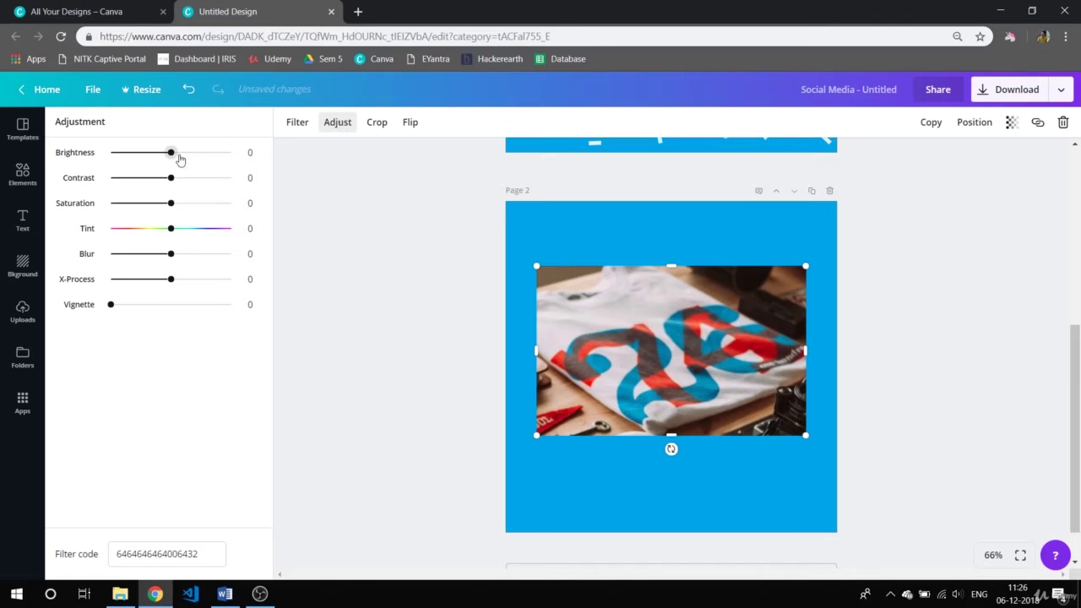
{"action": "left_click_drag", "start_coordinate": [175, 157], "coordinate": [336, 192]}
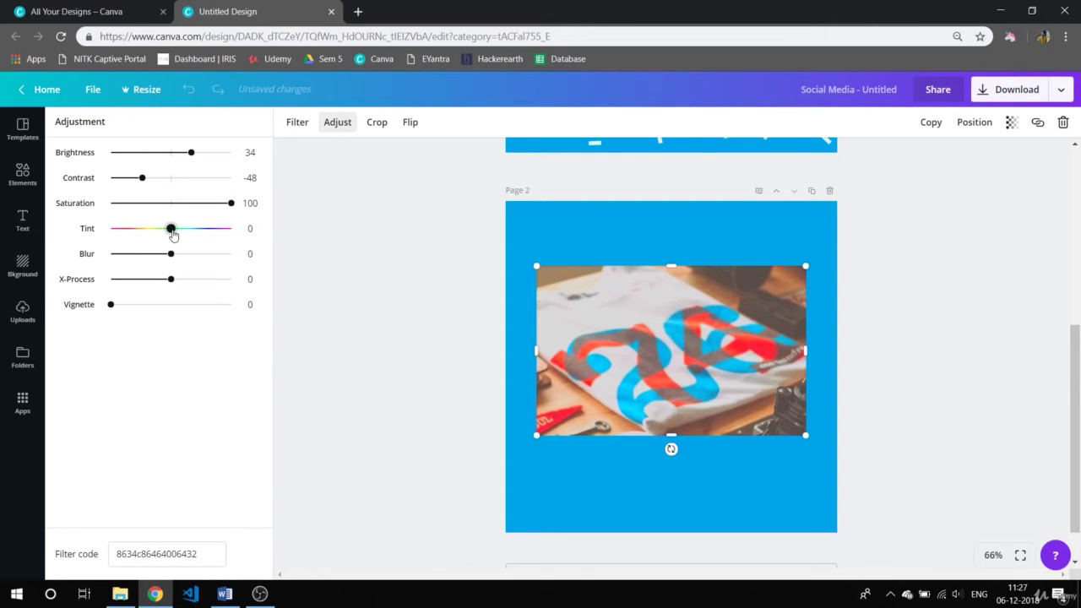
{"action": "left_click_drag", "start_coordinate": [169, 229], "coordinate": [118, 239]}
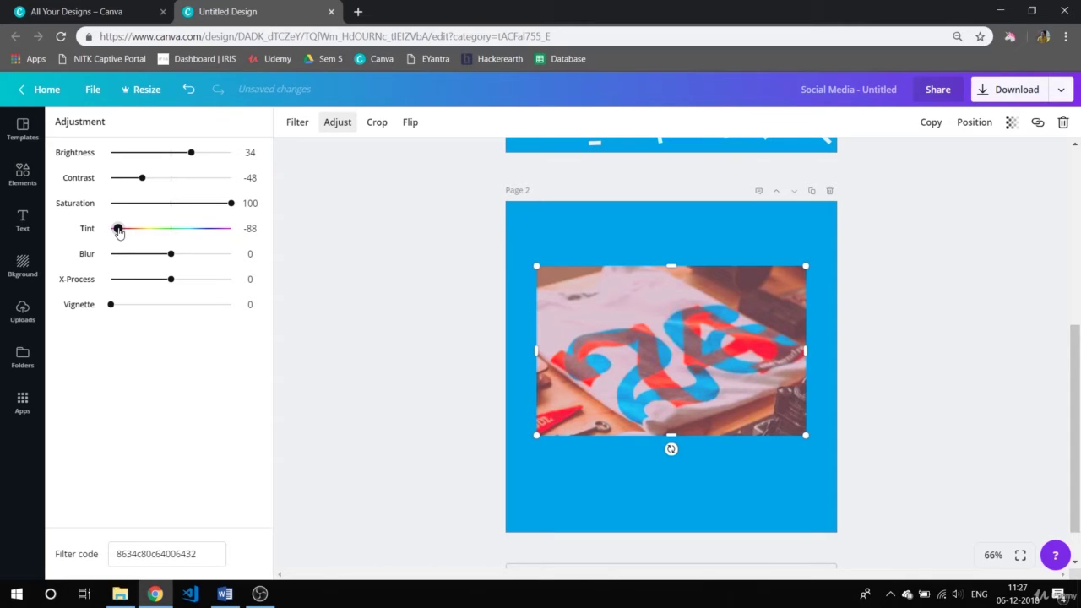
{"action": "left_click_drag", "start_coordinate": [119, 233], "coordinate": [171, 245]}
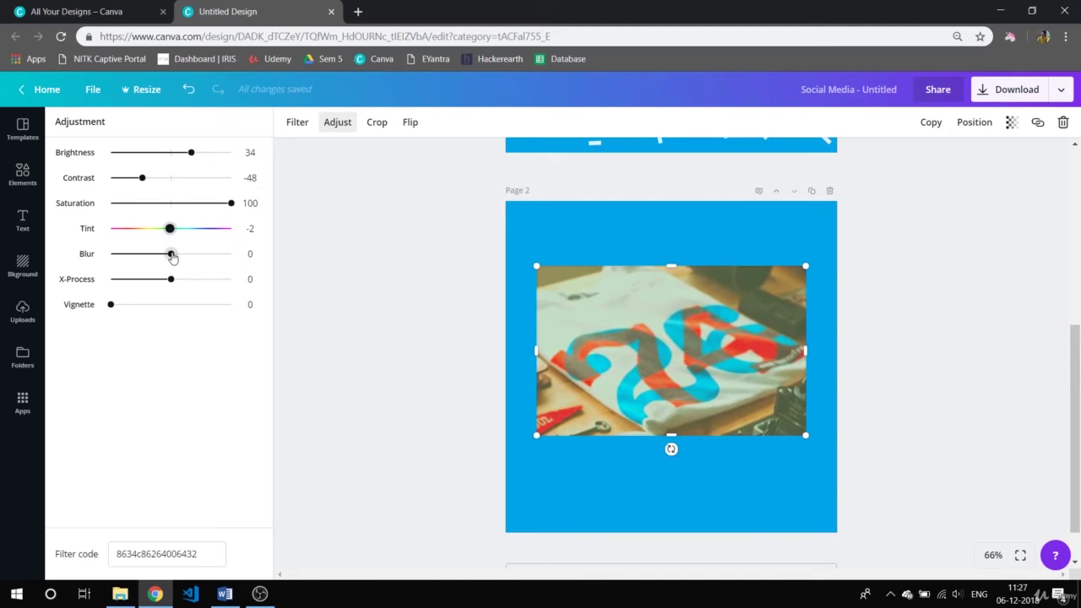
Set the photo's blur to -5 and vignette to 100, keeping X-Process at 0
{"action": "mouse_move", "coordinate": [172, 258]}
{"action": "left_mouse_down"}
{"action": "mouse_move", "coordinate": [241, 247]}
{"action": "mouse_move", "coordinate": [109, 265]}
{"action": "mouse_move", "coordinate": [185, 264]}
{"action": "mouse_move", "coordinate": [169, 265]}
{"action": "left_mouse_up"}
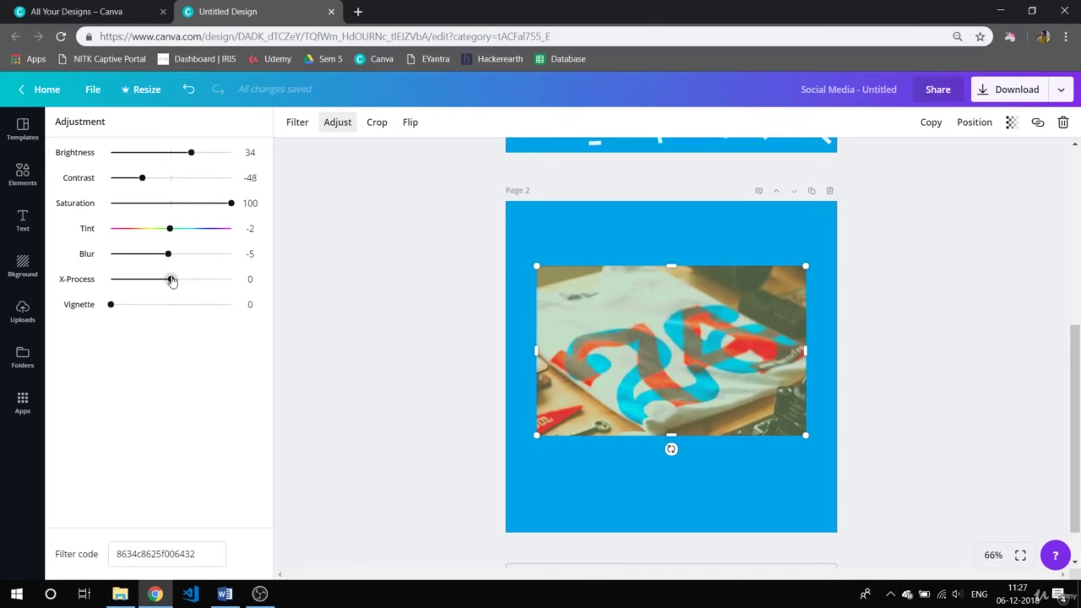
{"action": "mouse_move", "coordinate": [171, 281]}
{"action": "left_mouse_down"}
{"action": "mouse_move", "coordinate": [268, 270]}
{"action": "mouse_move", "coordinate": [117, 284]}
{"action": "mouse_move", "coordinate": [171, 281]}
{"action": "left_mouse_up"}
{"action": "left_click_drag", "start_coordinate": [109, 306], "coordinate": [260, 301]}
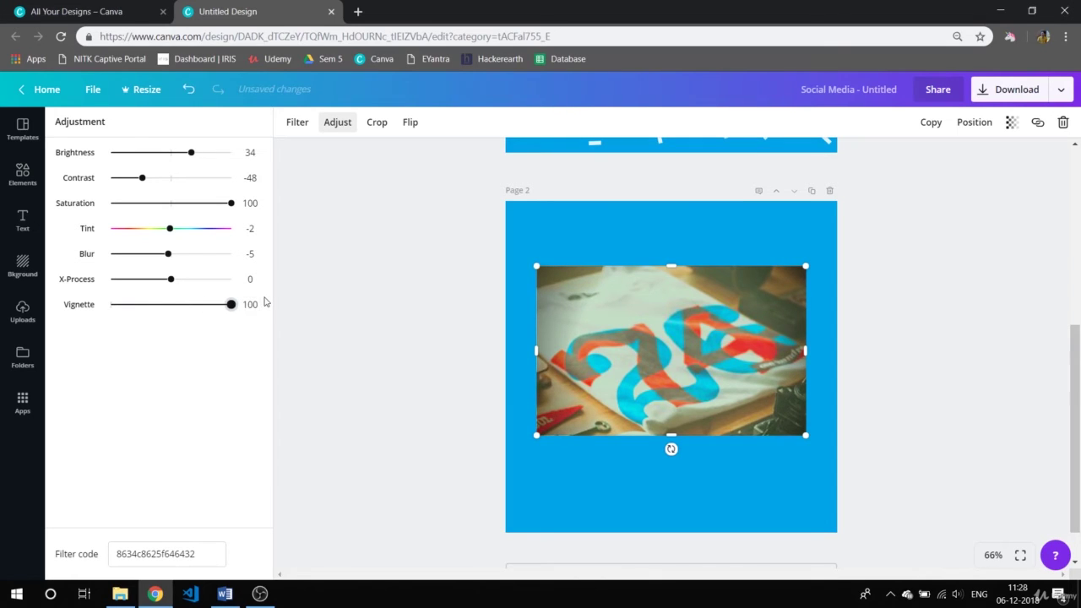
Reset the photo's saturation and contrast to 0 and lower its brightness to 2, keeping vignette at 100
{"action": "left_click", "coordinate": [171, 204]}
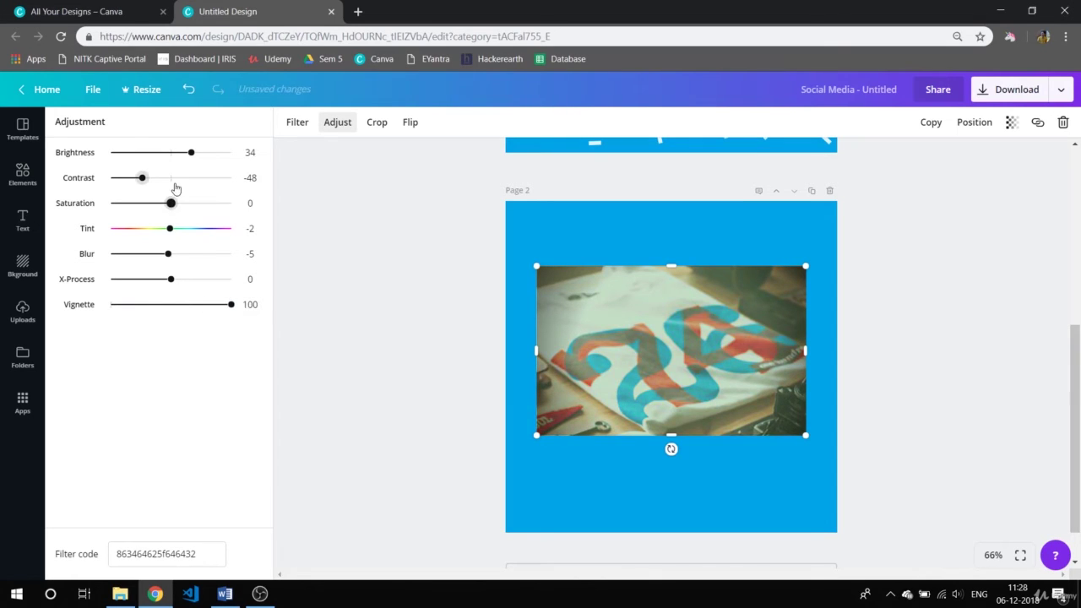
{"action": "left_click", "coordinate": [171, 178]}
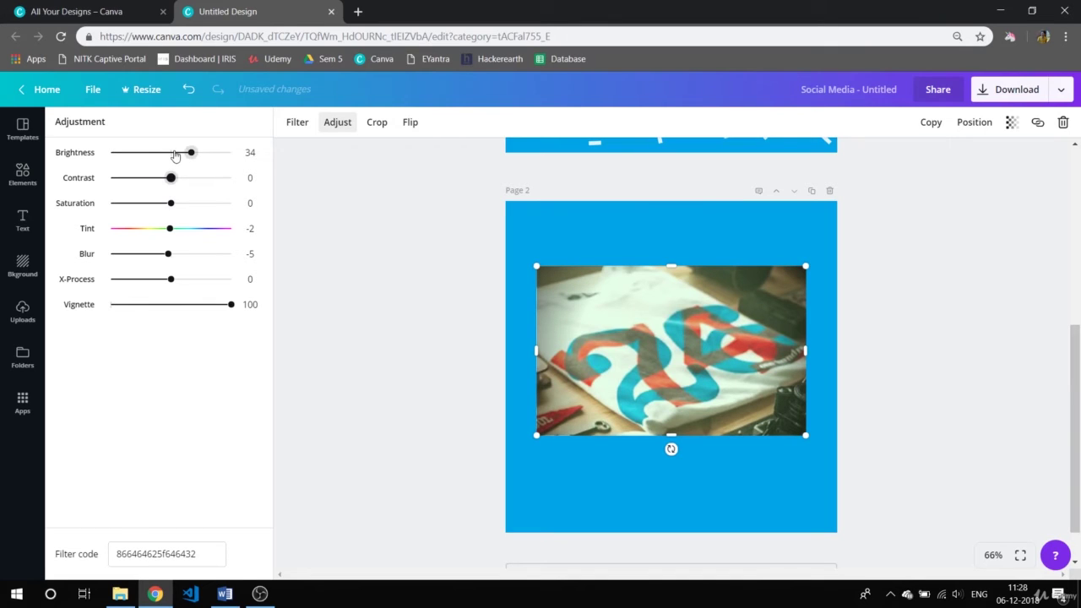
{"action": "left_click", "coordinate": [173, 154]}
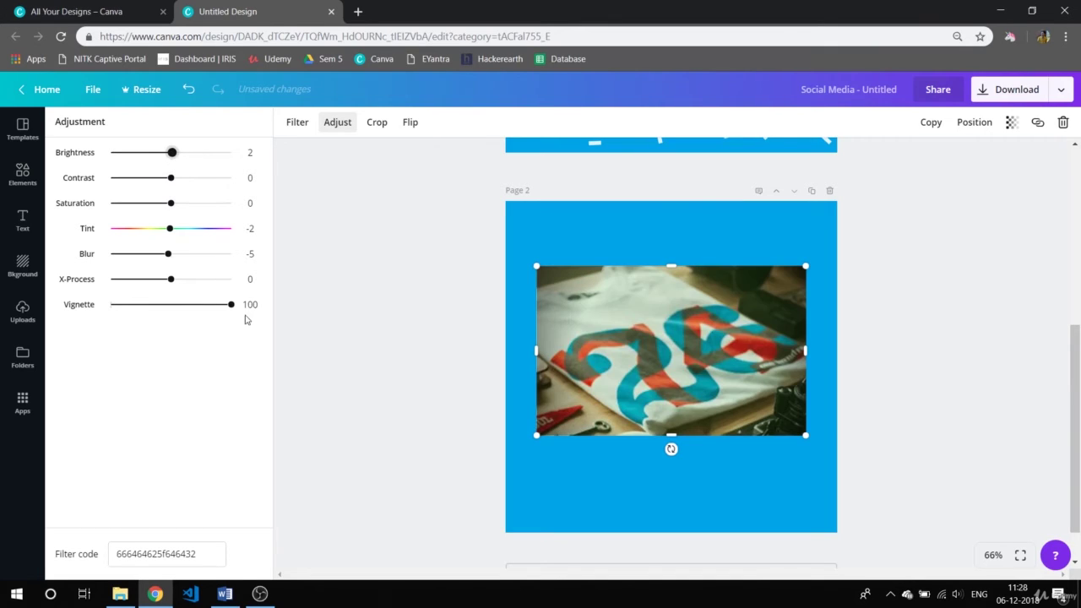
{"action": "left_click_drag", "start_coordinate": [234, 312], "coordinate": [306, 292]}
Set the photo's tint to 27, contrast to 40 and brightness to 55
{"action": "left_click", "coordinate": [189, 235]}
{"action": "left_click", "coordinate": [195, 178]}
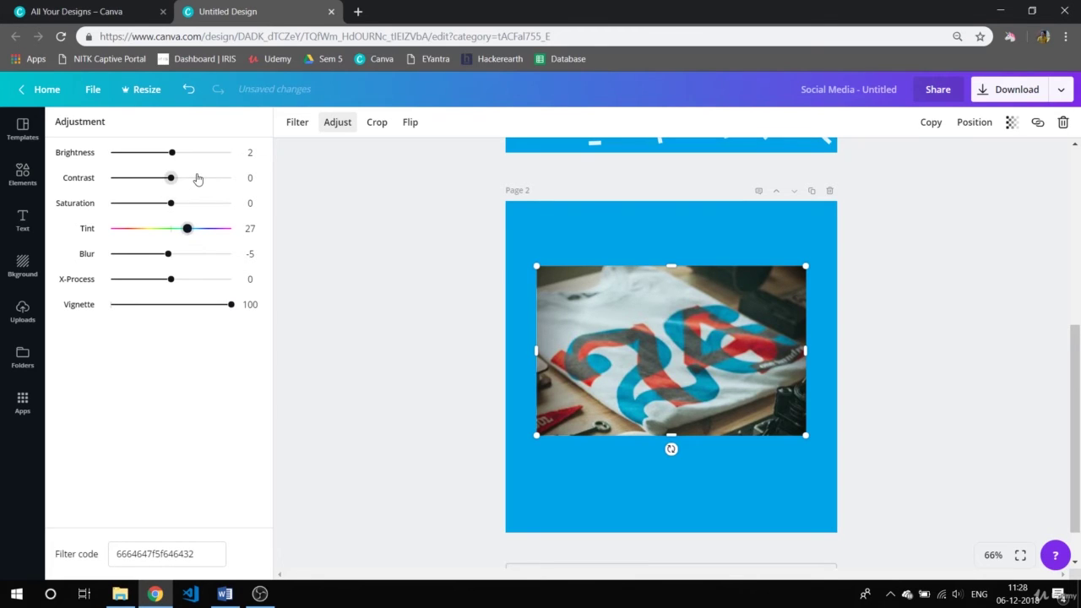
{"action": "left_click", "coordinate": [203, 152]}
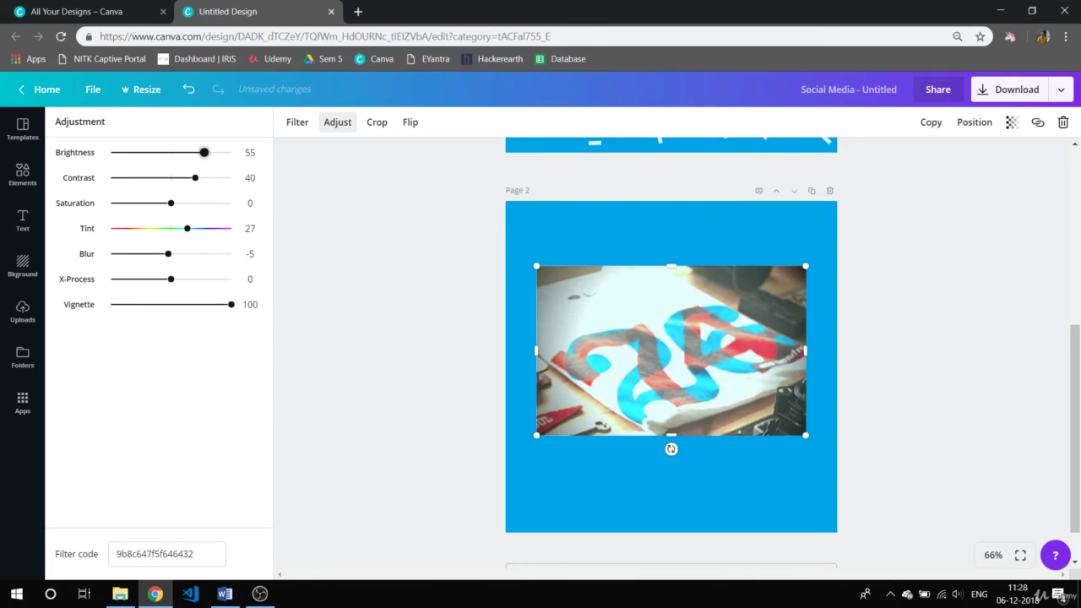
Select the entire filter code of the photo's current adjustments
{"action": "left_click", "coordinate": [161, 554]}
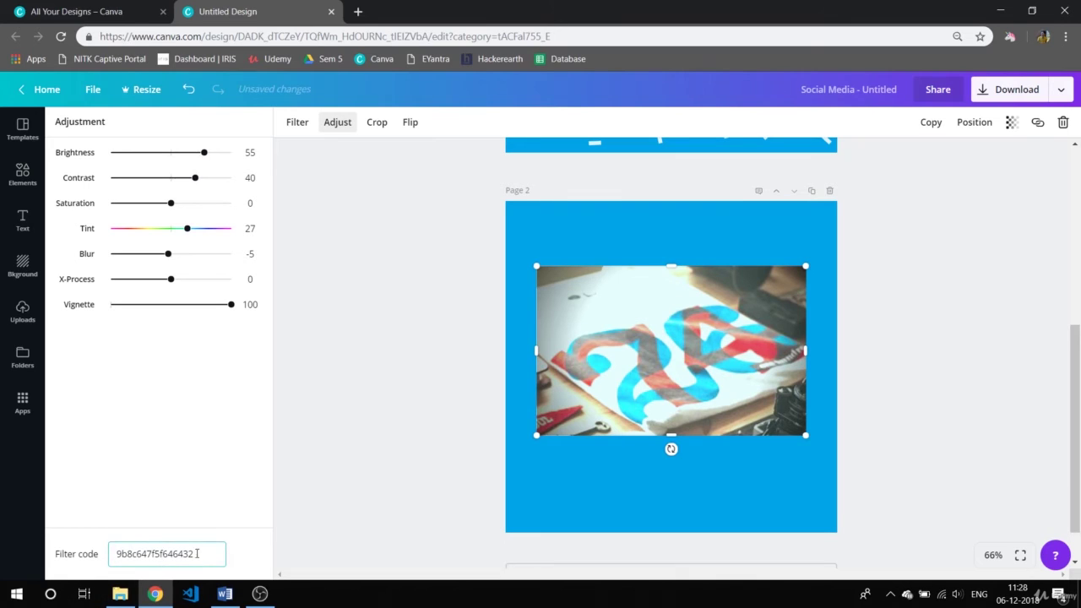
{"action": "left_click_drag", "start_coordinate": [204, 554], "coordinate": [81, 566]}
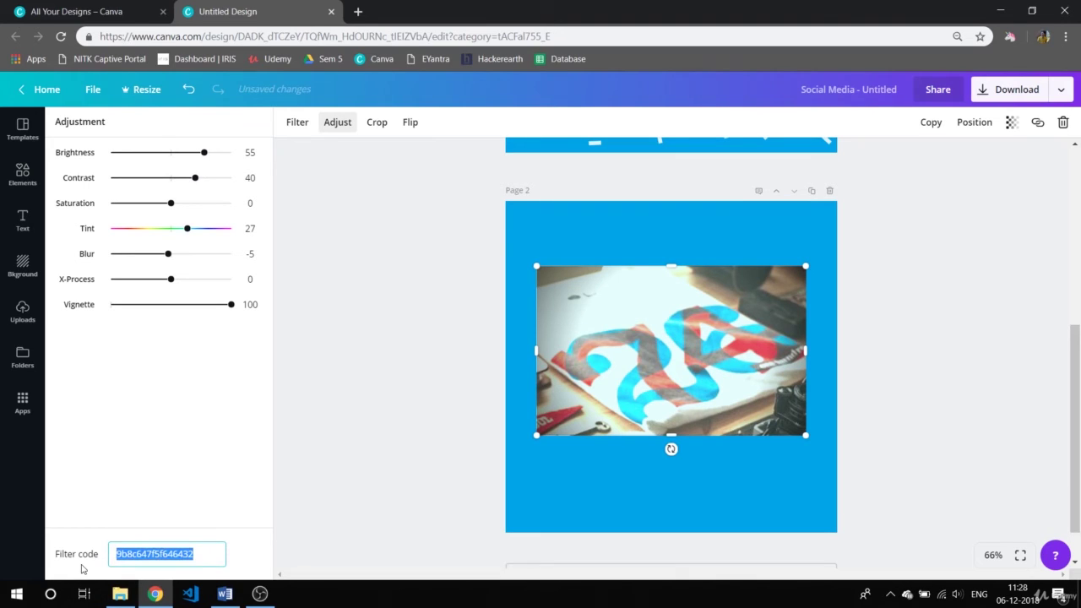
{"action": "left_click", "coordinate": [138, 371]}
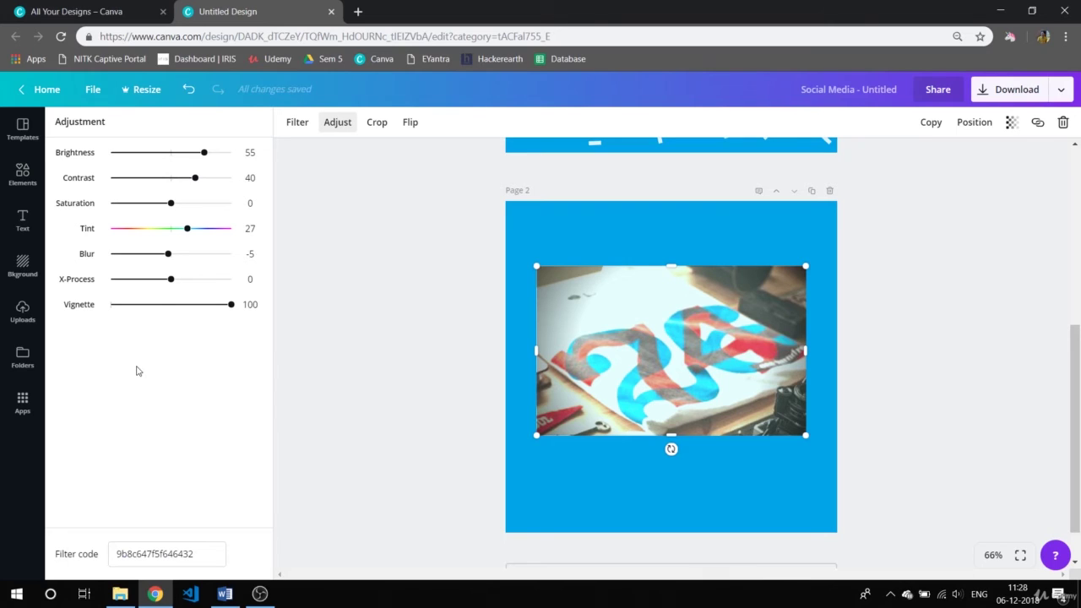
{"action": "left_click_drag", "start_coordinate": [207, 558], "coordinate": [111, 575]}
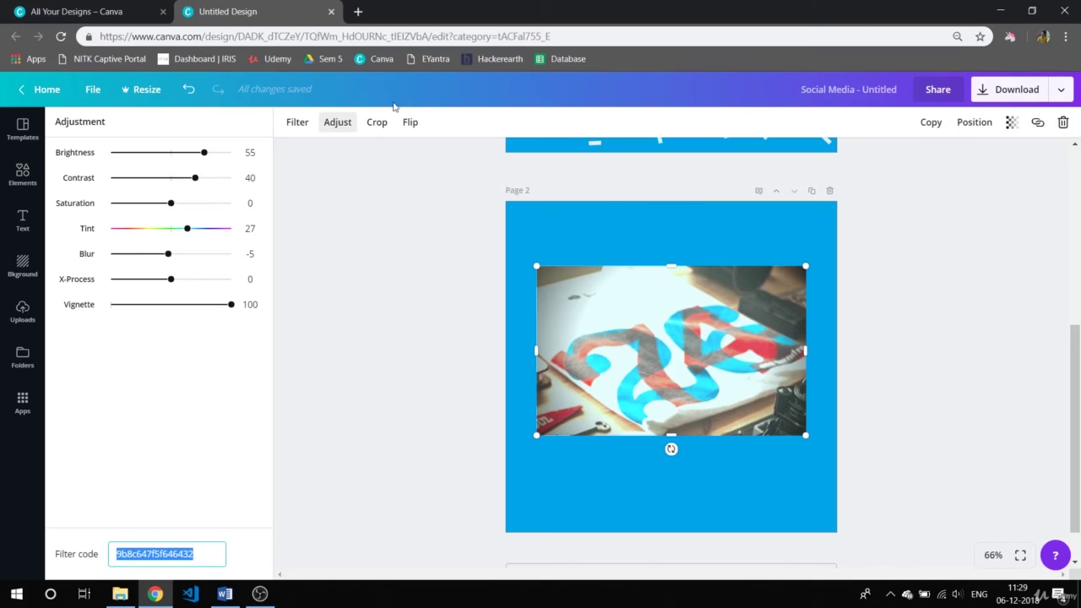
Crop the photo to the notebook and "BACK TO SCHOOL" pennant, extending the crop frame slightly downward and upward, and deselect it
{"action": "left_click", "coordinate": [377, 122]}
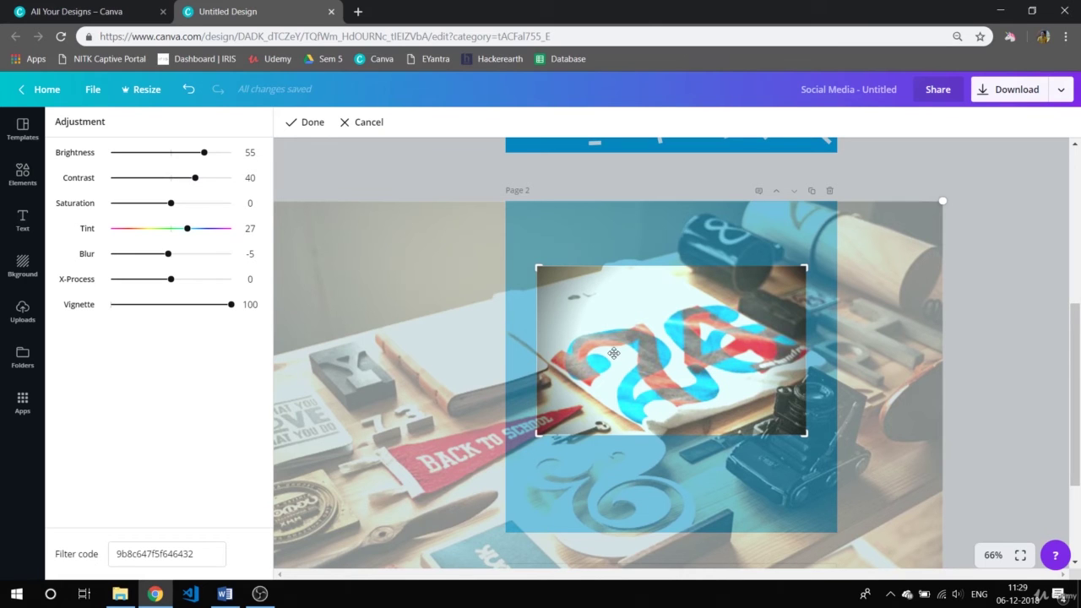
{"action": "left_click_drag", "start_coordinate": [613, 353], "coordinate": [798, 292]}
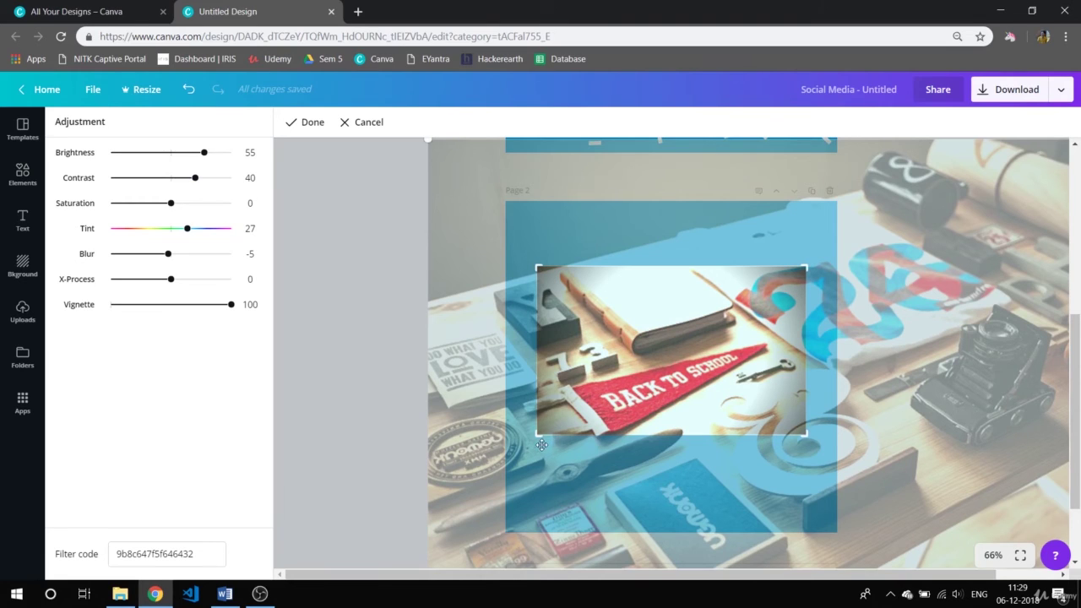
{"action": "left_click_drag", "start_coordinate": [538, 437], "coordinate": [538, 451]}
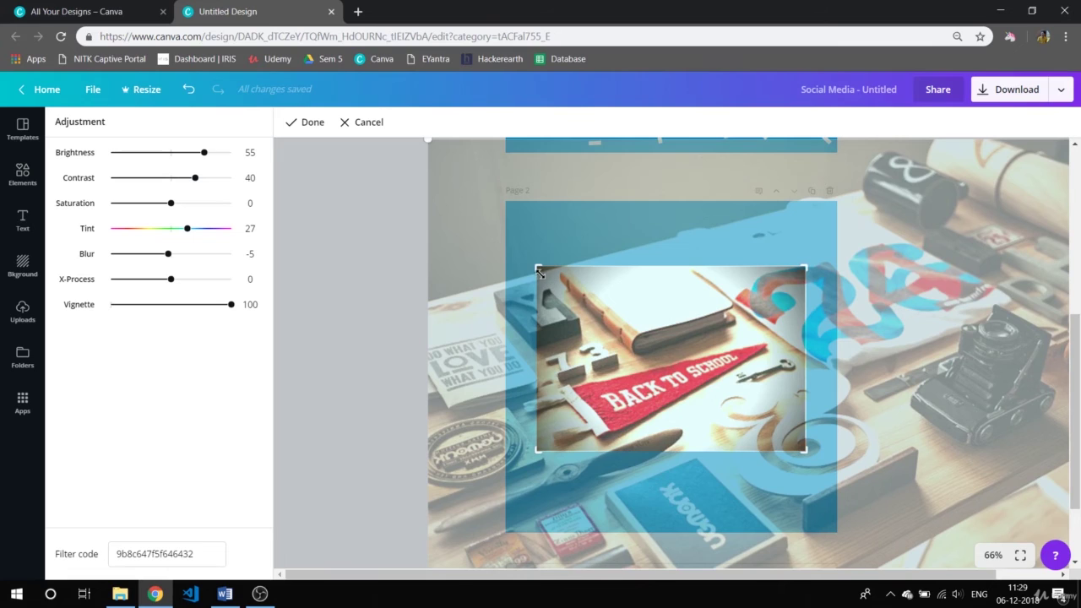
{"action": "left_click_drag", "start_coordinate": [539, 267], "coordinate": [536, 253]}
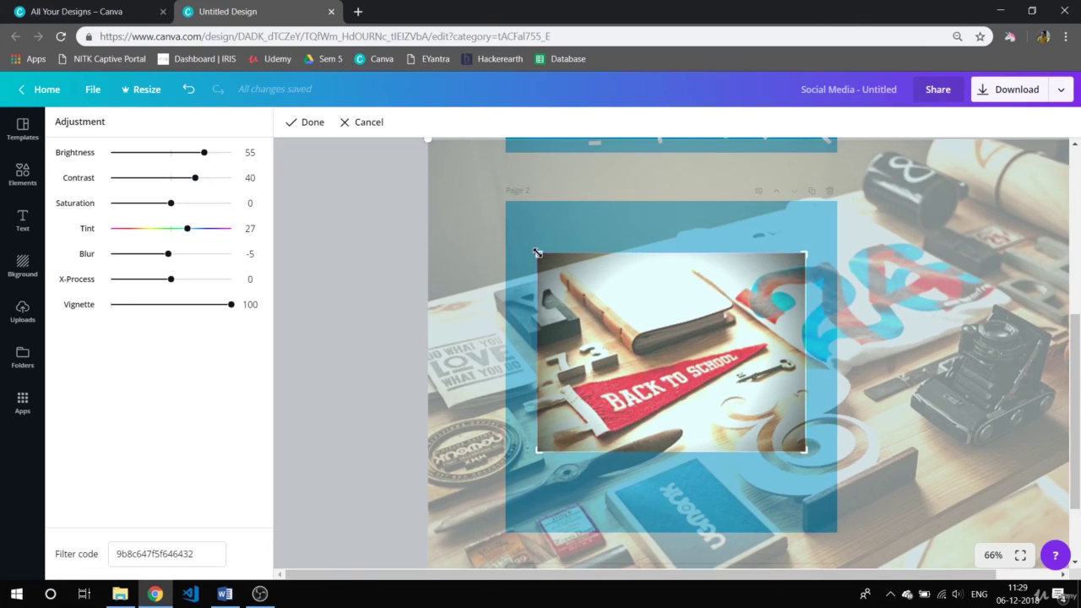
{"action": "left_click", "coordinate": [292, 127]}
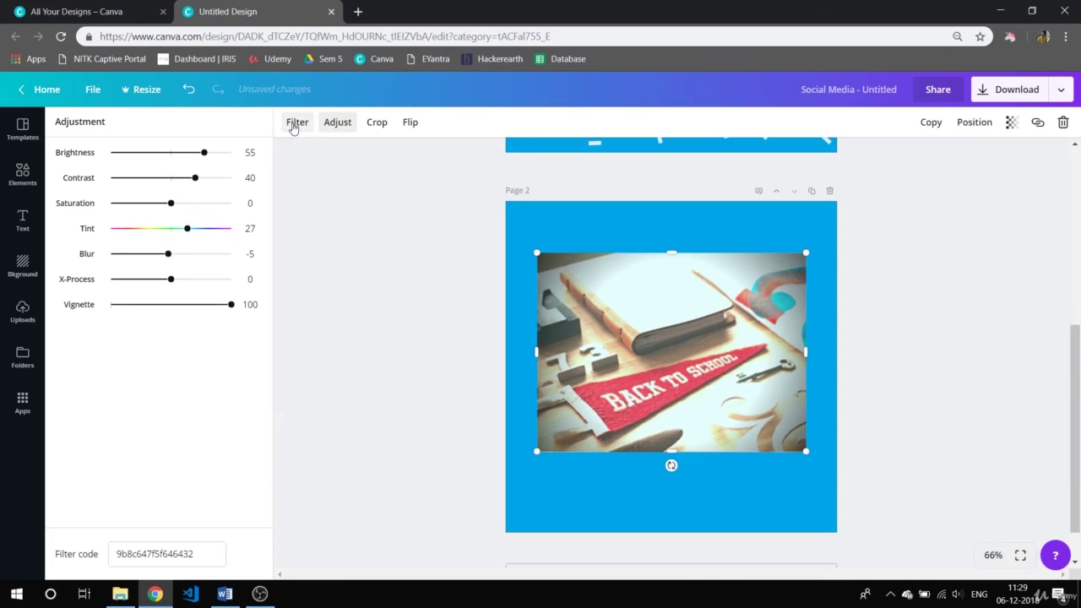
{"action": "left_click", "coordinate": [411, 463]}
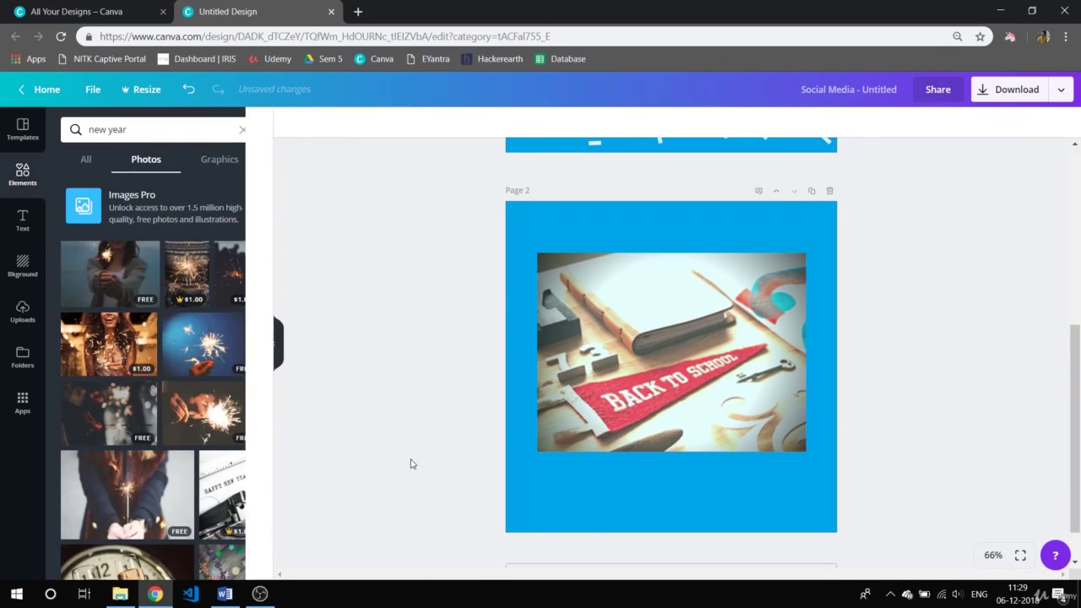
Flip the cropped photo horizontally and vertically
{"action": "left_click", "coordinate": [676, 328]}
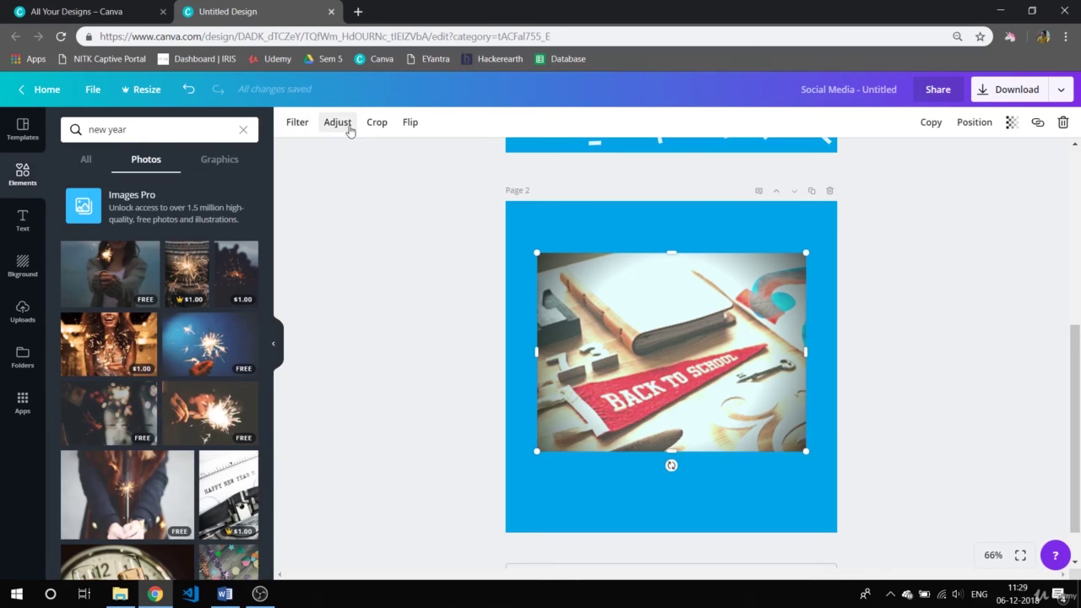
{"action": "left_click", "coordinate": [411, 124]}
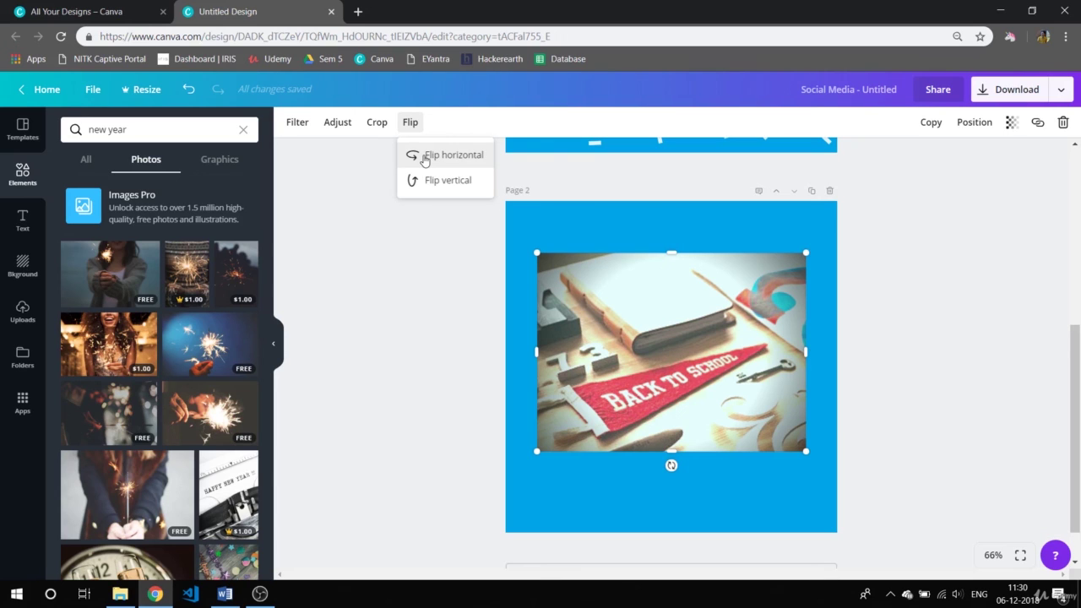
{"action": "left_click", "coordinate": [425, 160]}
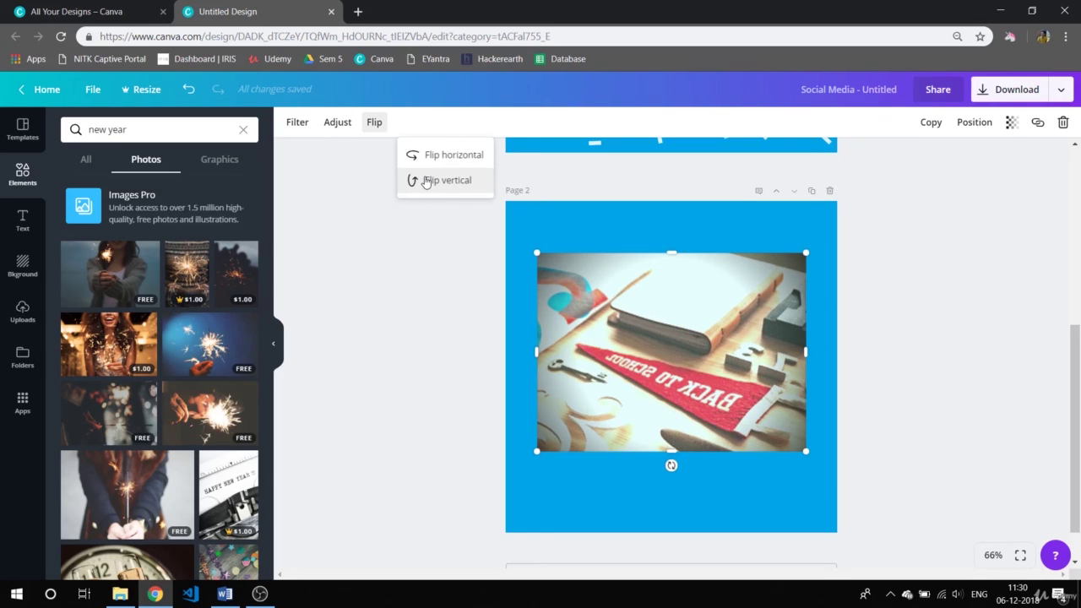
{"action": "left_click", "coordinate": [426, 183]}
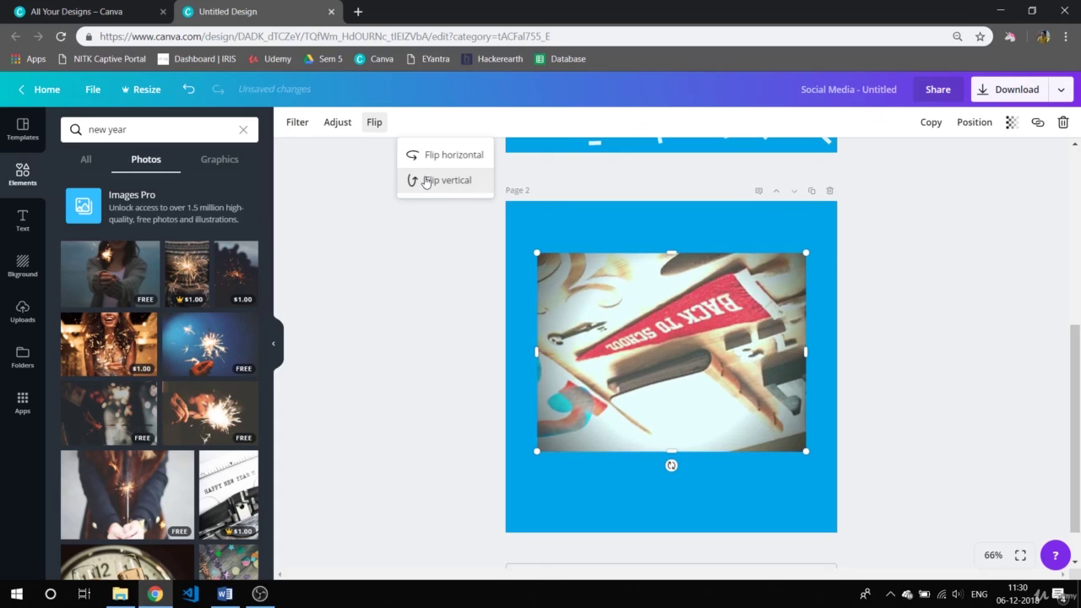
{"action": "left_click", "coordinate": [369, 333]}
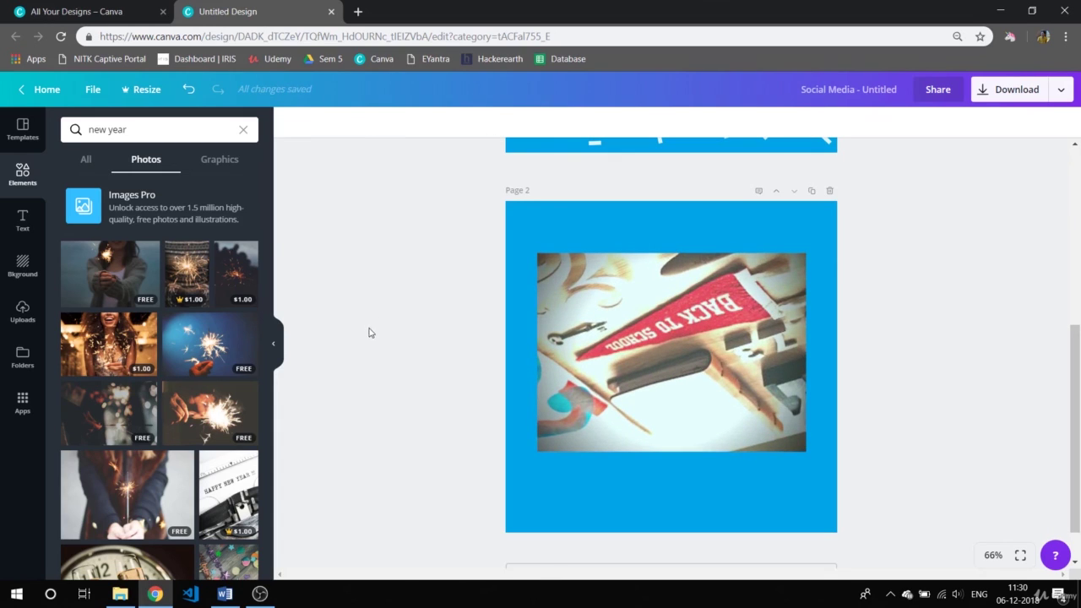
Flip the photo back to its original orientation both horizontally and vertically, and deselect it
{"action": "left_click", "coordinate": [619, 306]}
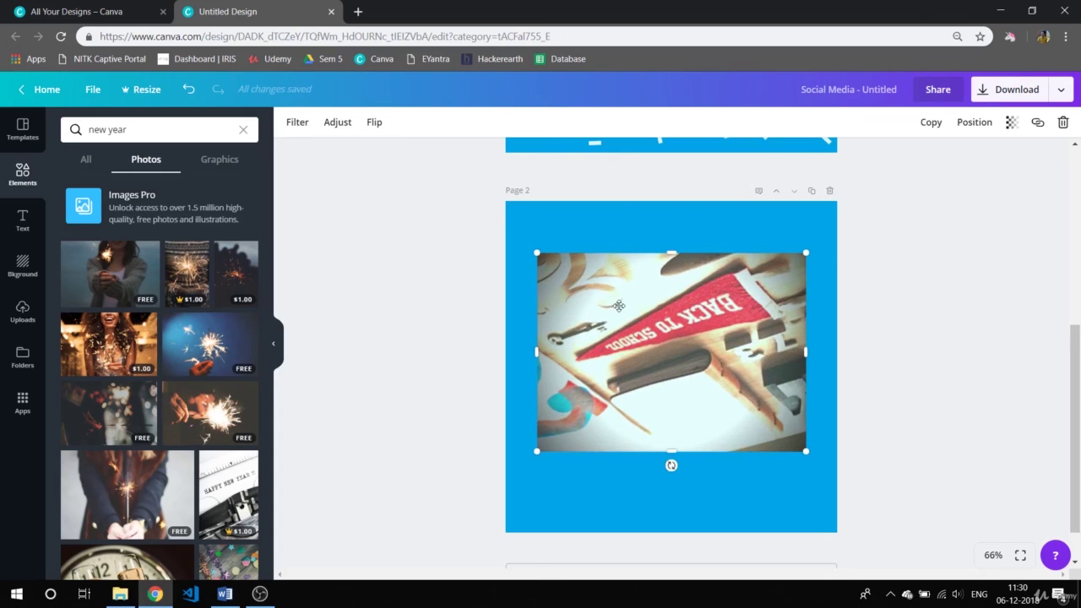
{"action": "left_click", "coordinate": [369, 123]}
{"action": "left_click", "coordinate": [382, 155]}
{"action": "left_click", "coordinate": [393, 318]}
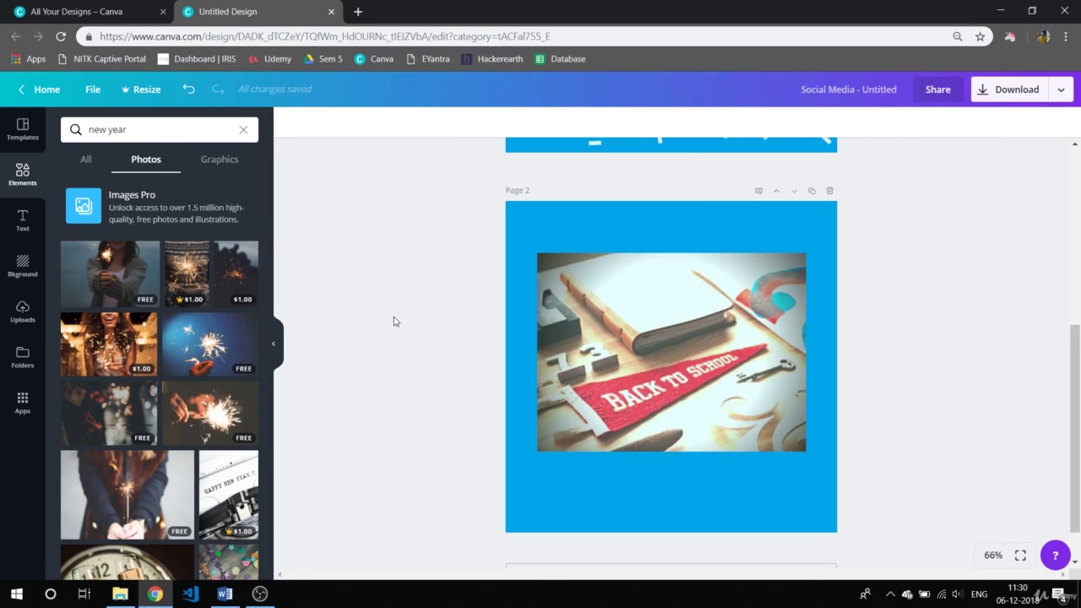